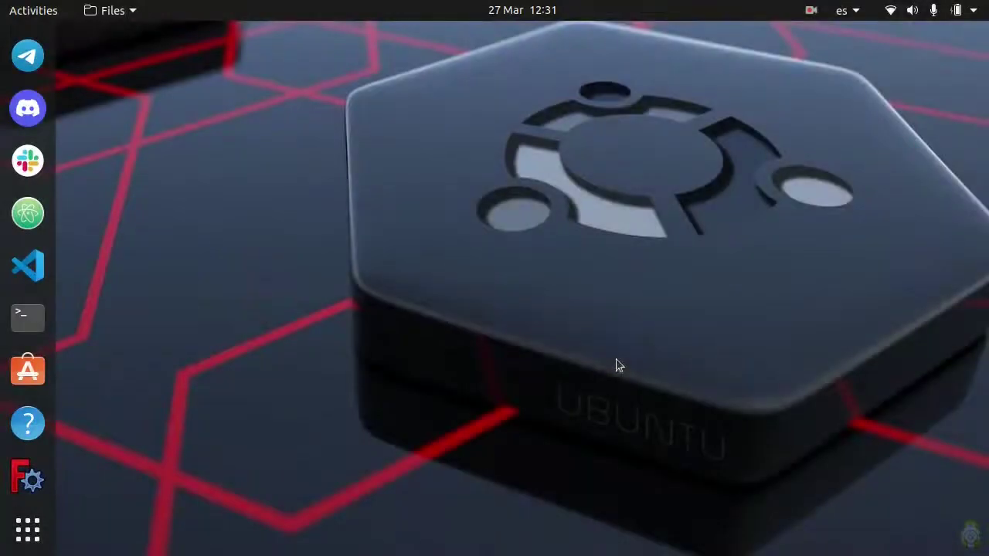
# - In Firefox, load the Mini Pupper Read the Docs site and go to Assembly, Step 1.2 Download the image
pyautogui.scroll(3, 21, 34)
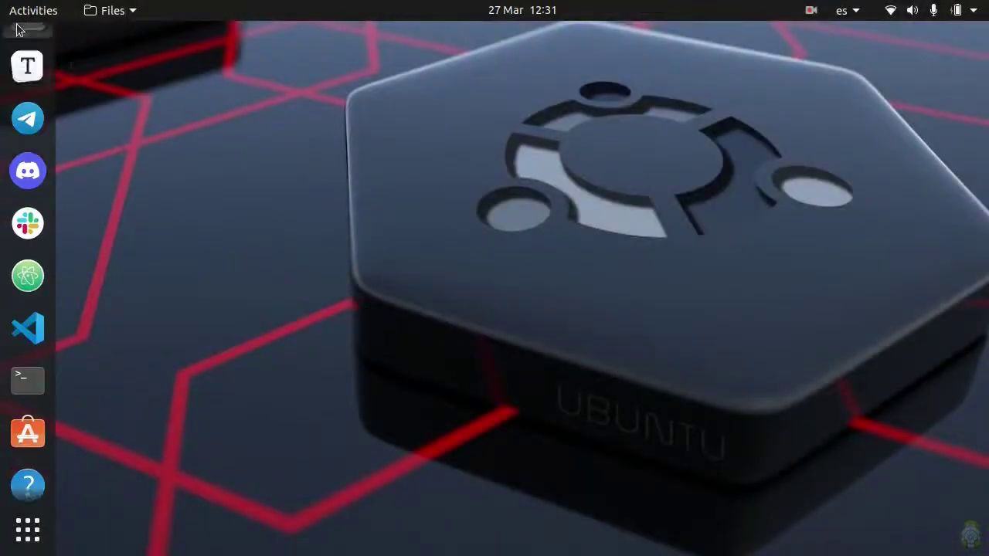
pyautogui.click(23, 43)
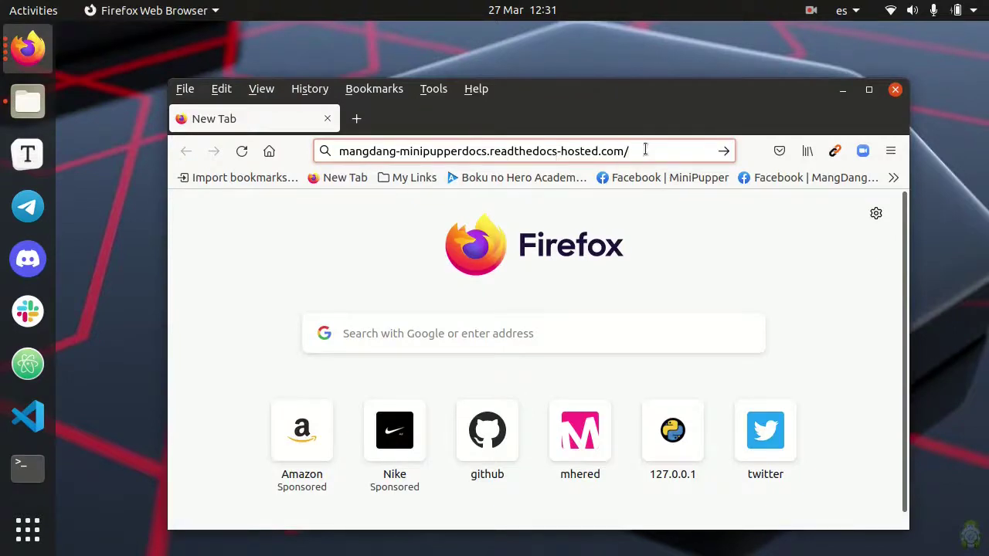
pyautogui.press('Return')
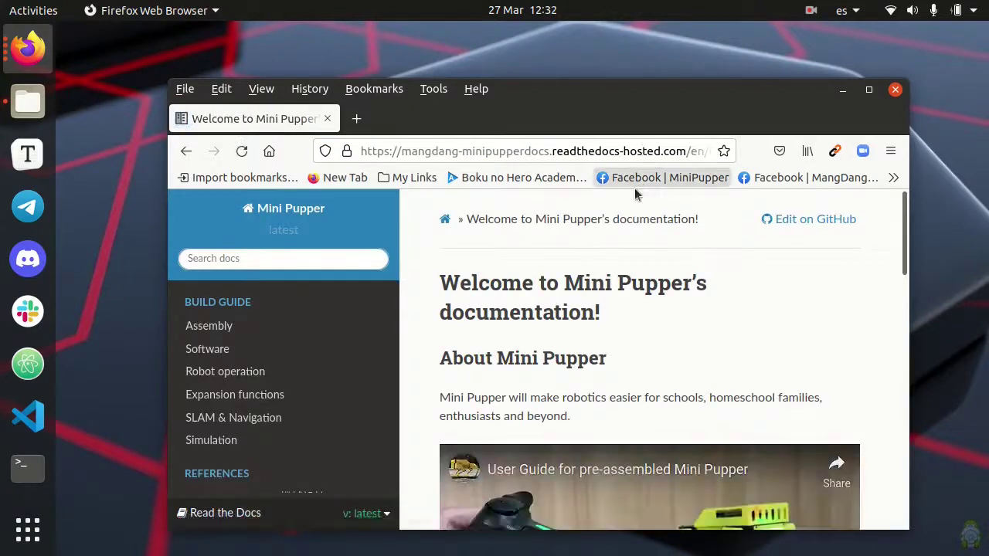
pyautogui.click(210, 328)
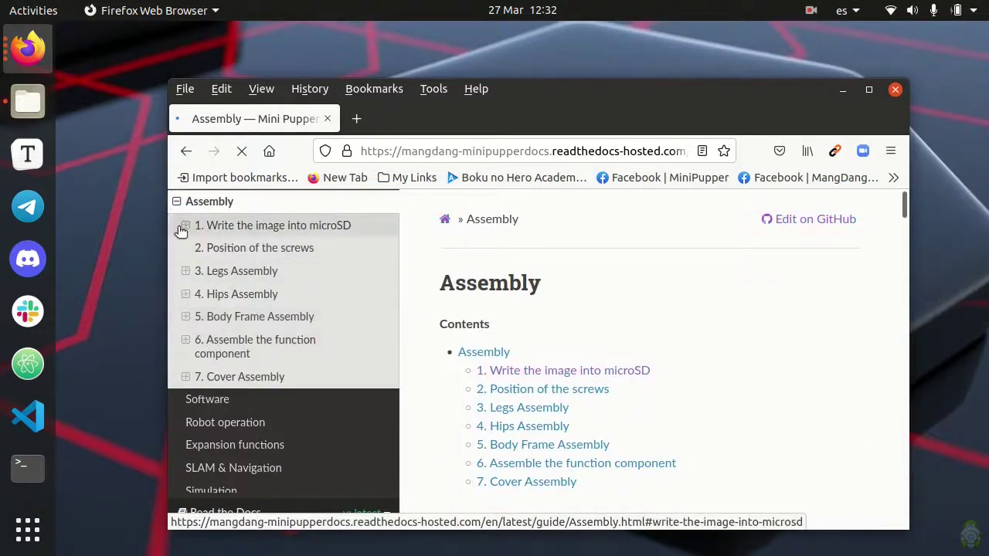
pyautogui.click(186, 226)
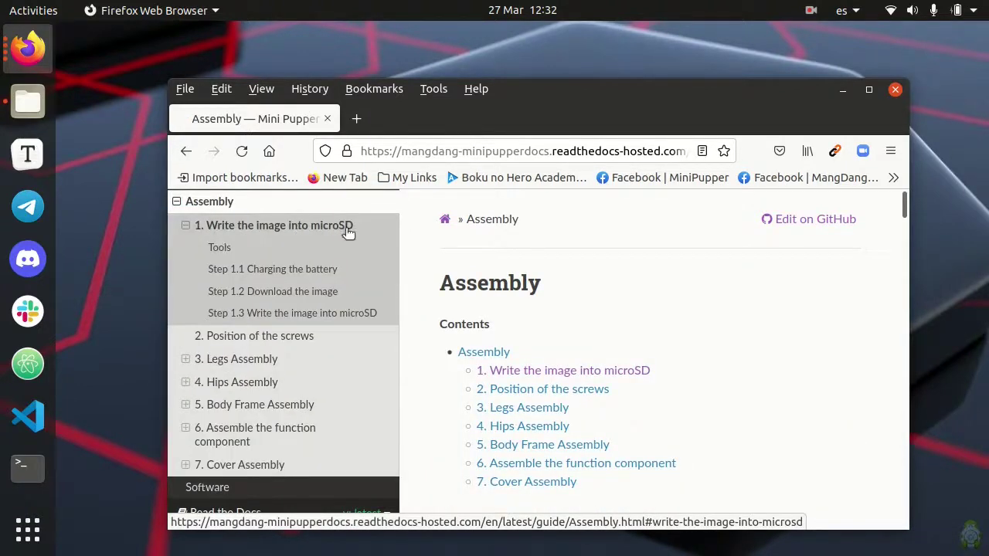
pyautogui.click(265, 292)
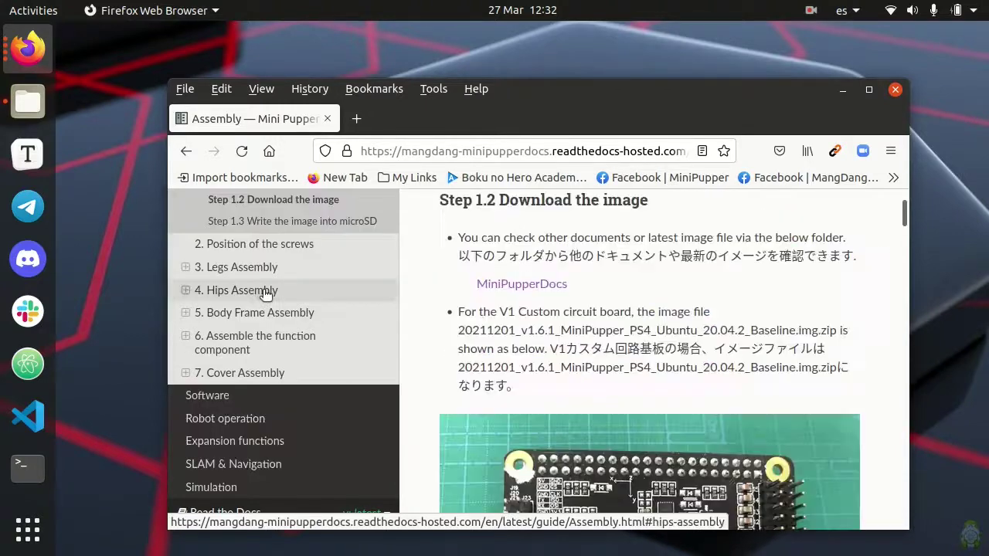
# - Download the (64bit) MiniPupper V2 Ubuntu 20.04.03 image zip from the MiniPupperDocs Google Drive folder
pyautogui.rightClick(515, 289)
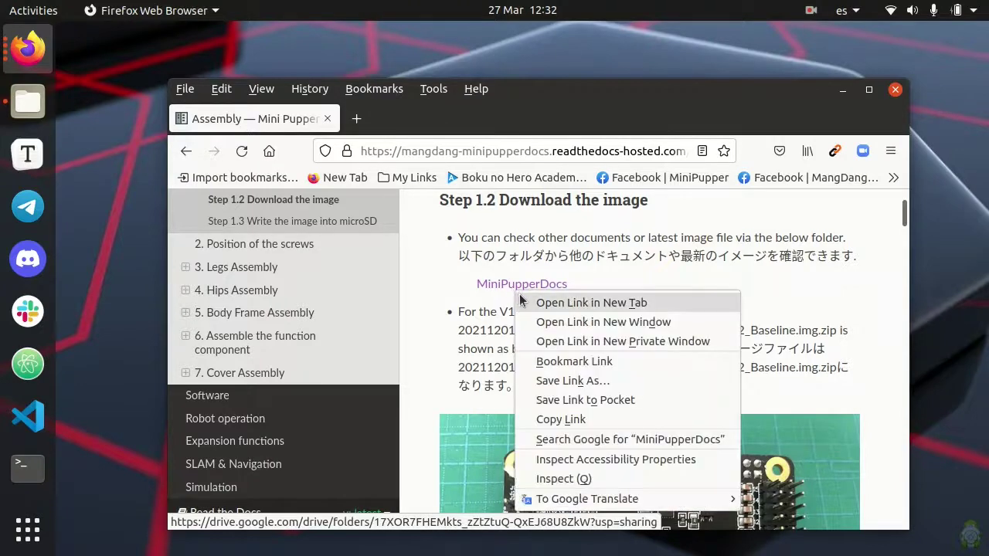
pyautogui.click(519, 295)
pyautogui.click(430, 124)
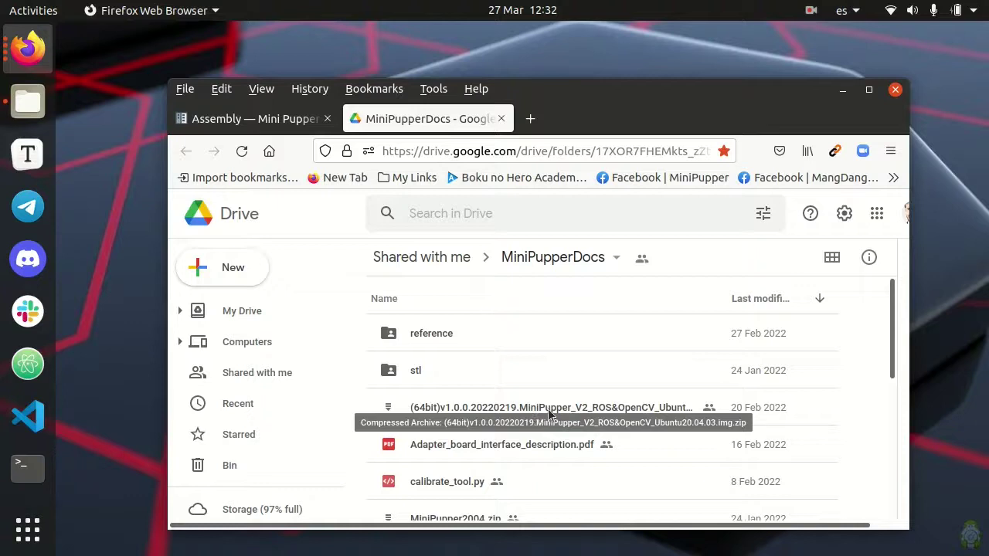
pyautogui.doubleClick(549, 409)
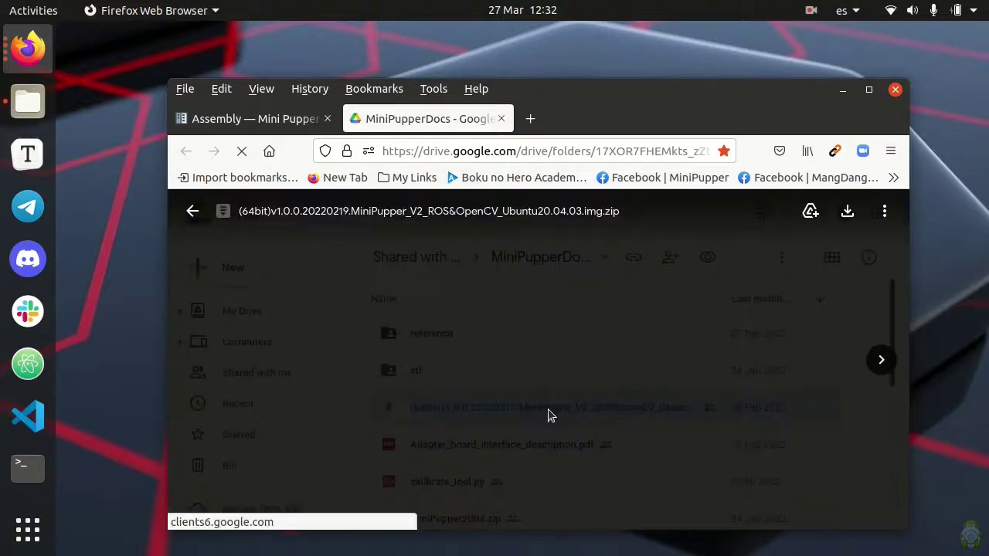
pyautogui.click(847, 212)
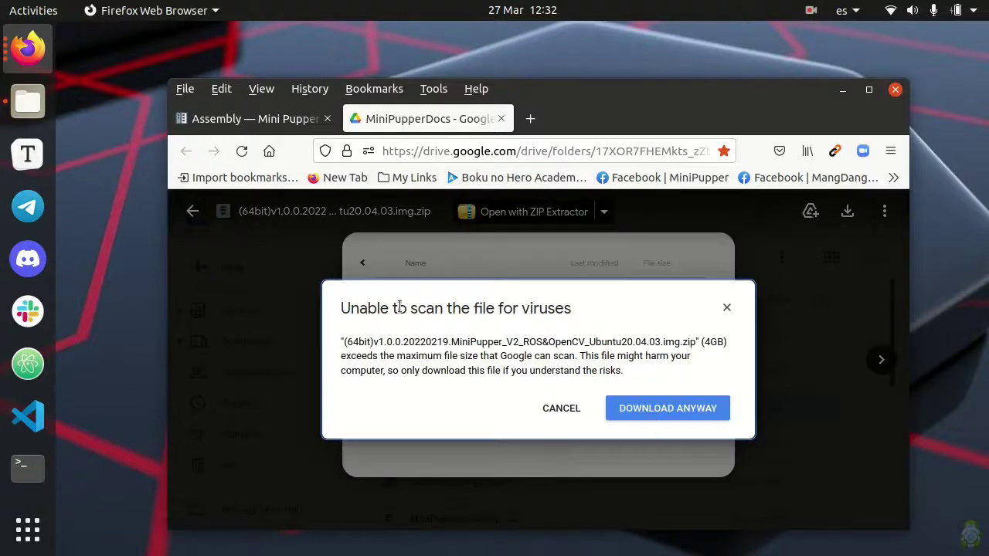
pyautogui.click(682, 408)
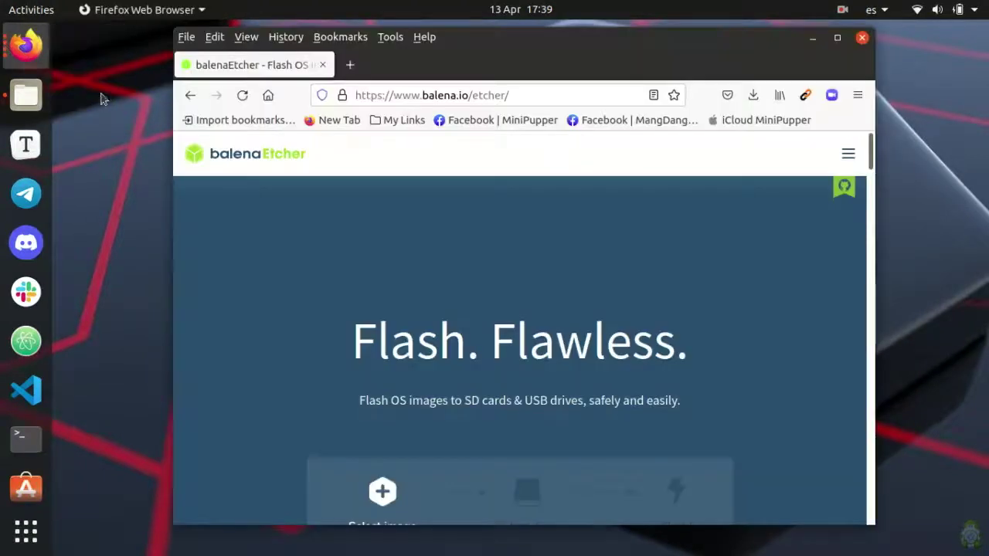
# - Scroll the balena.io/etcher page down to the Windows, macOS and Linux download table
pyautogui.scroll(-4, 490, 283)
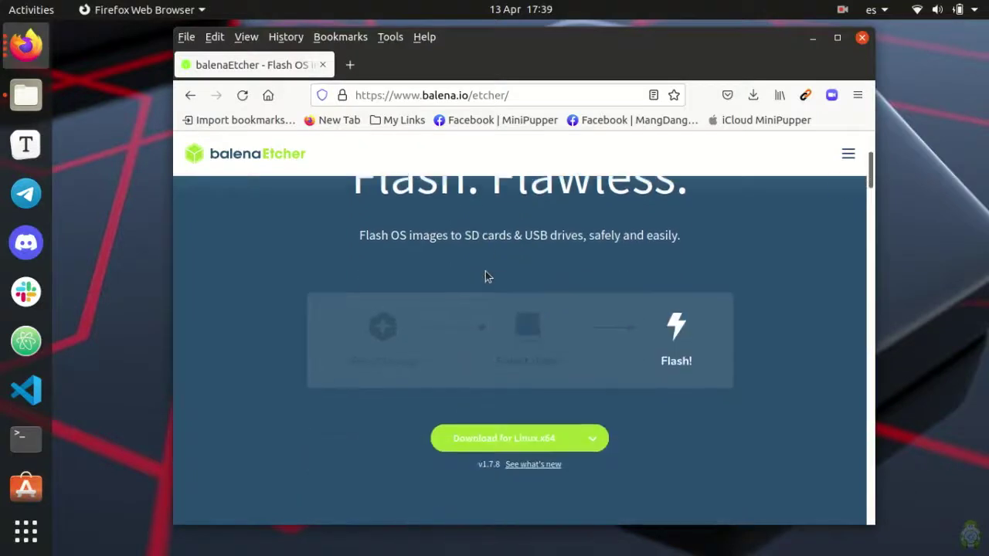
pyautogui.scroll(-5, 485, 275)
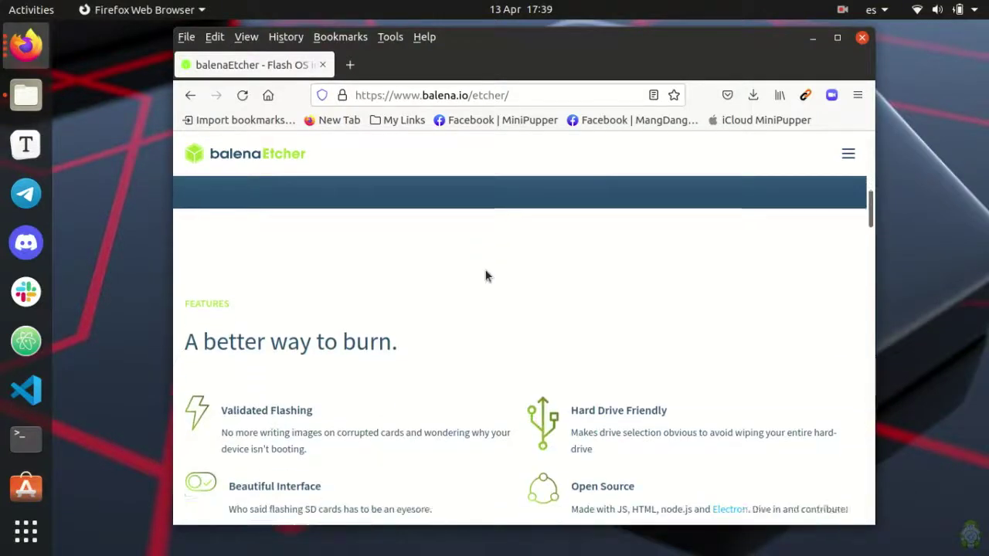
pyautogui.scroll(-5, 485, 272)
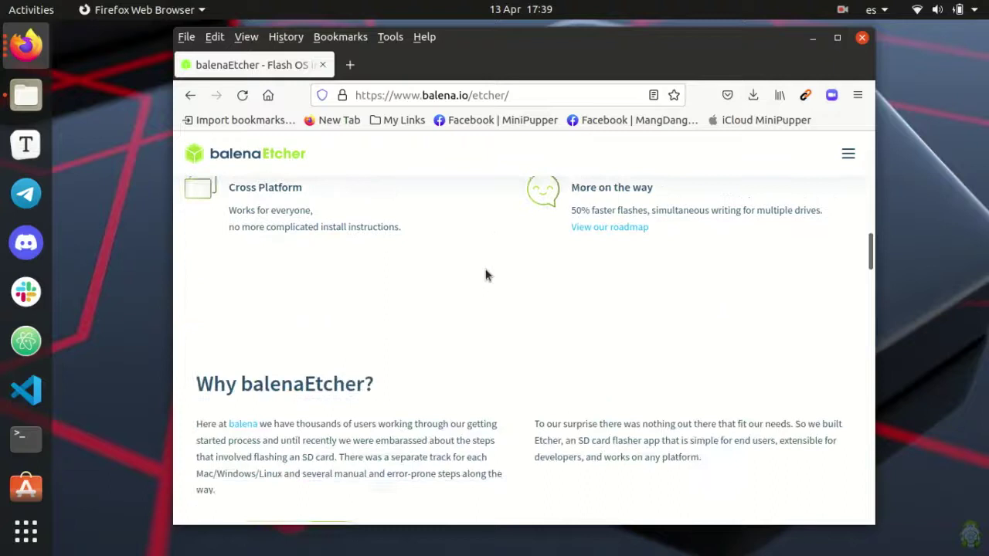
pyautogui.scroll(-4, 487, 270)
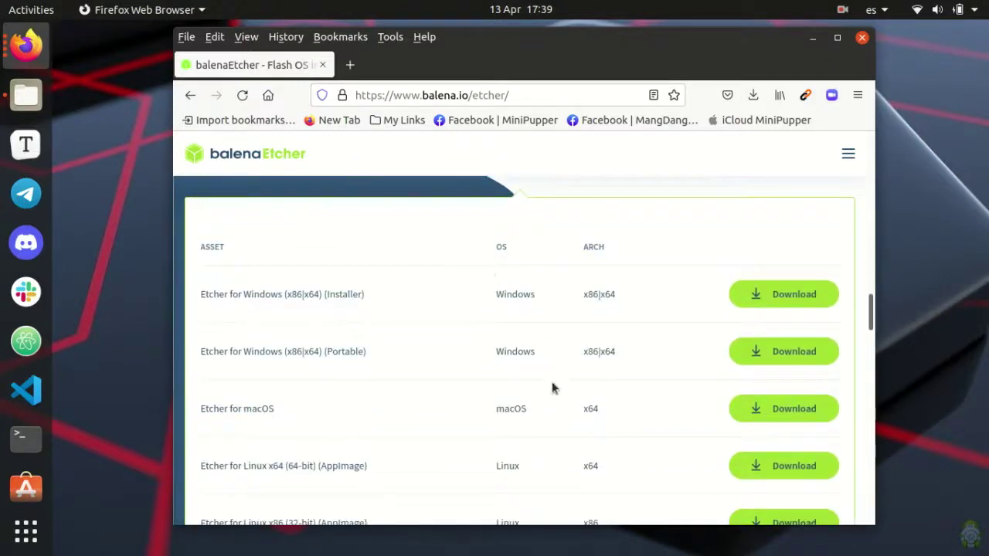
pyautogui.scroll(-2, 552, 388)
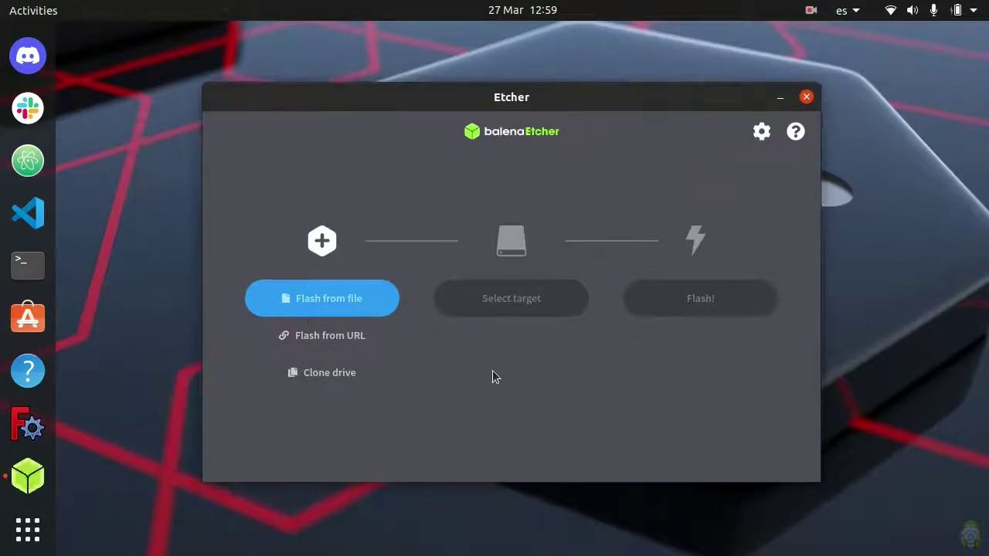
# - Load the (64bit) MiniPupper archive from Downloads as Etcher's image to flash
pyautogui.click(335, 309)
pyautogui.click(422, 222)
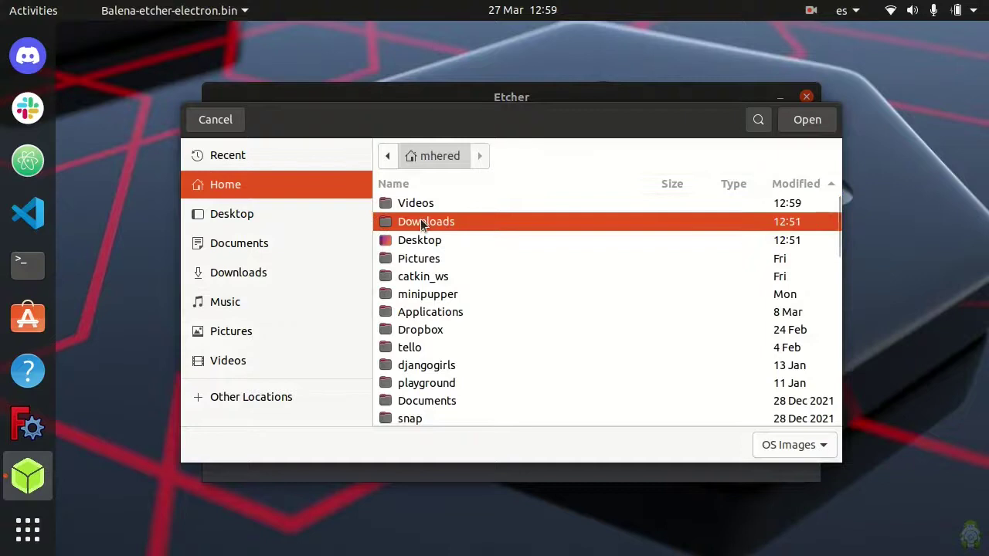
pyautogui.doubleClick(421, 222)
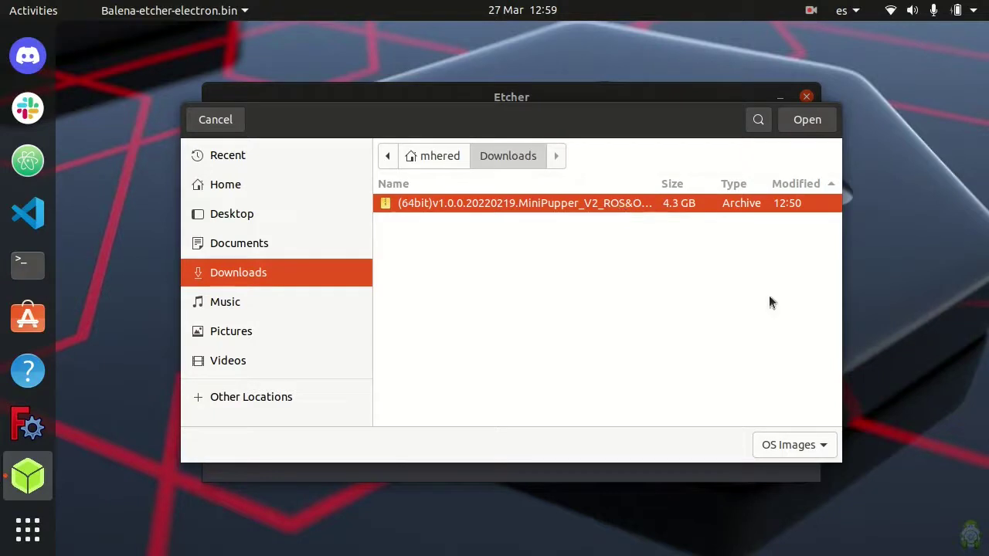
pyautogui.doubleClick(565, 206)
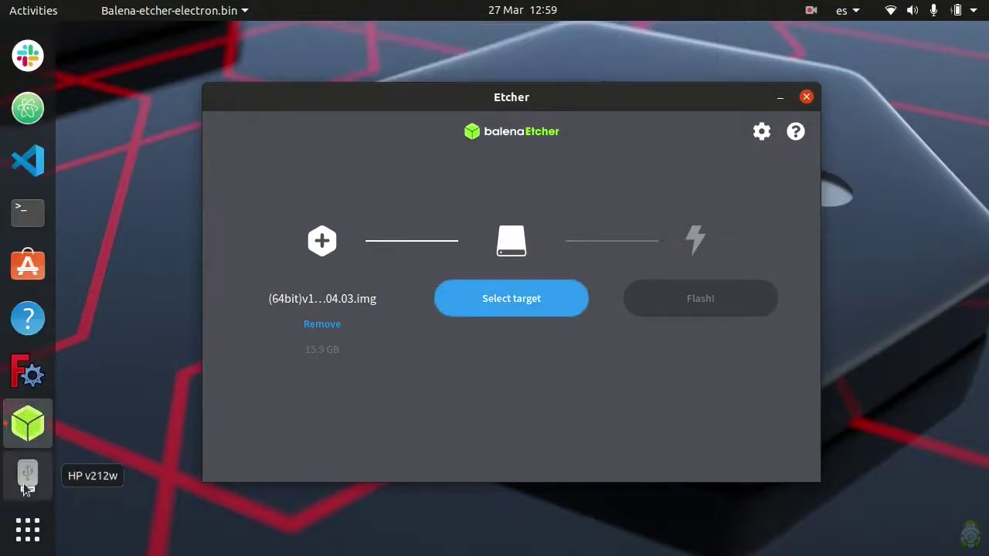
# - Choose the 31 GB hp v212w card at /dev/sdb as Etcher's flash target
pyautogui.click(27, 479)
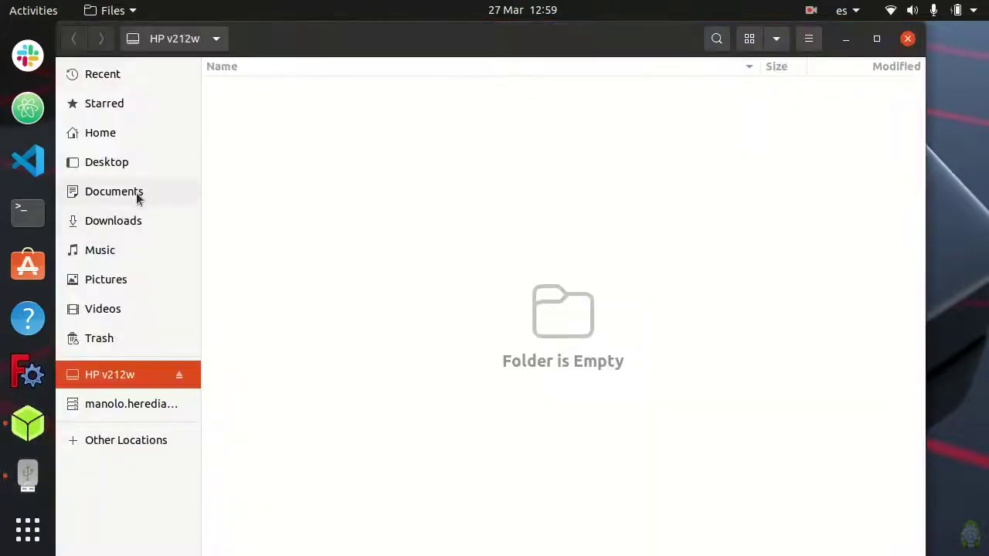
pyautogui.click(28, 423)
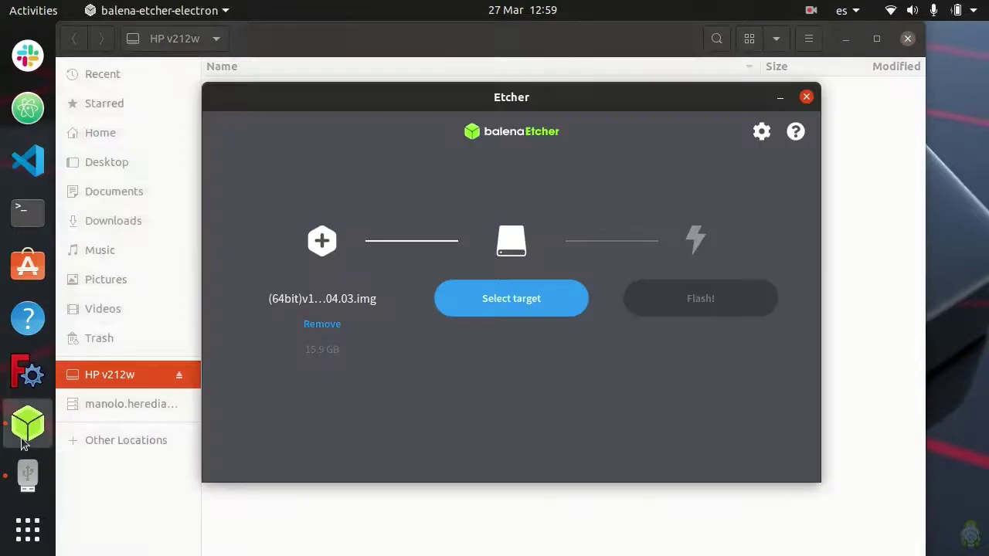
pyautogui.click(502, 304)
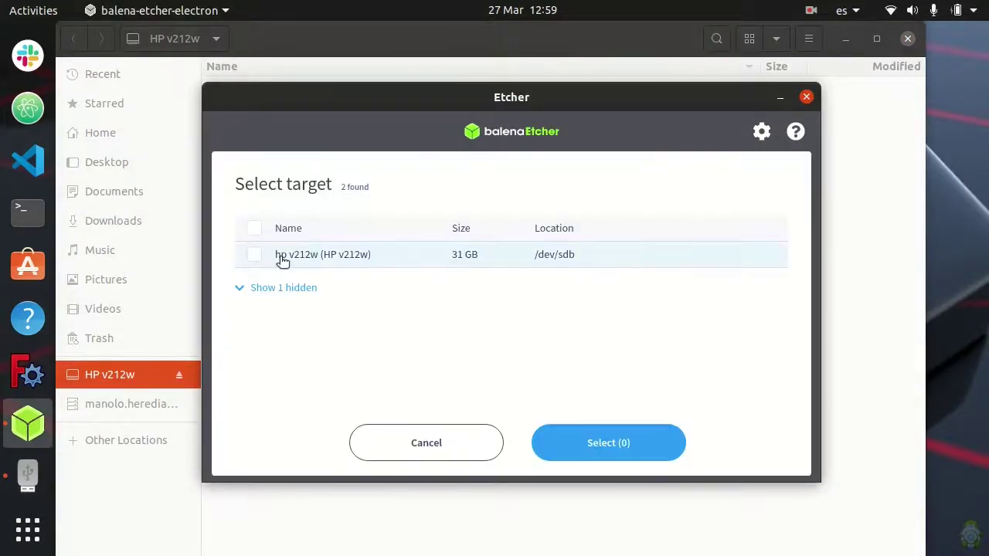
pyautogui.click(255, 255)
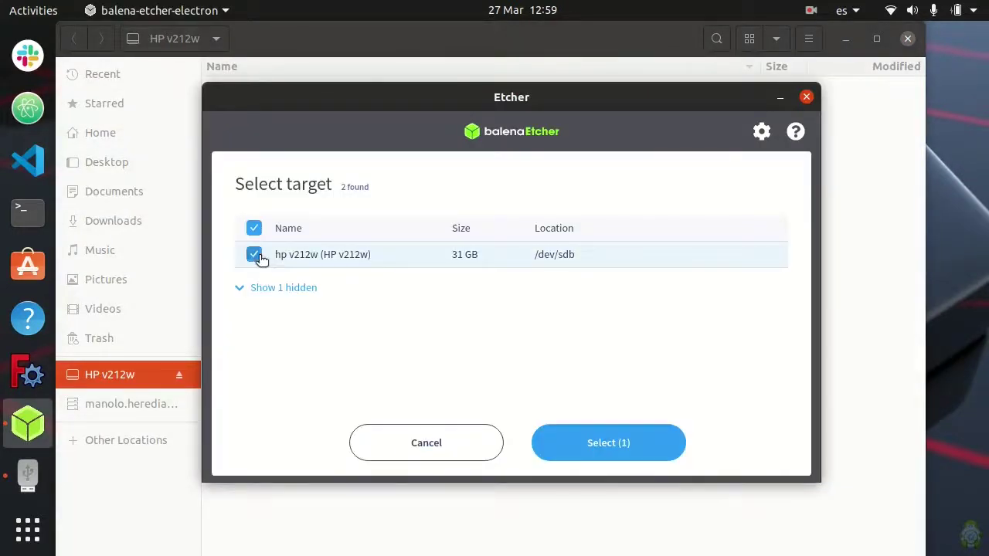
pyautogui.click(607, 453)
# - Start flashing and authenticate with the administrator password
pyautogui.click(718, 298)
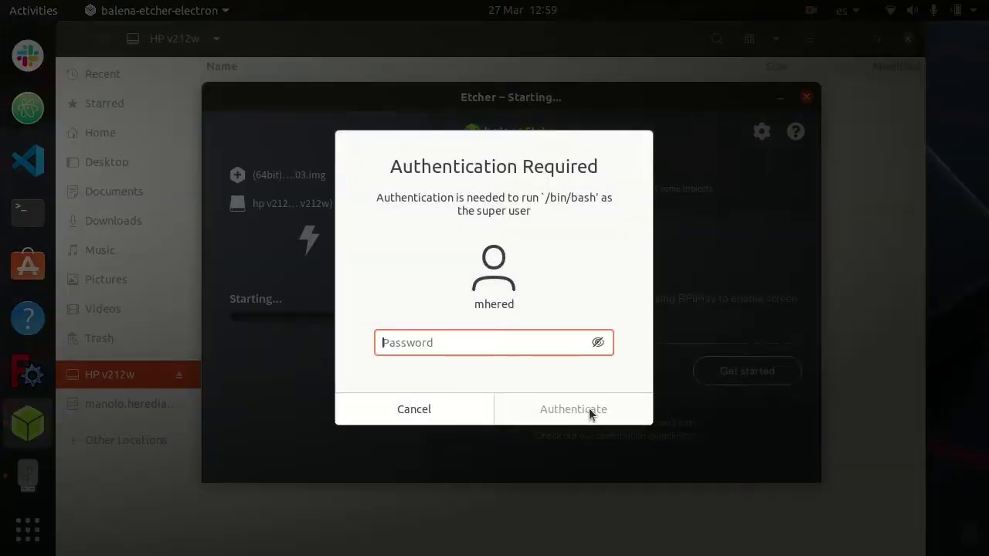
pyautogui.write('*********')
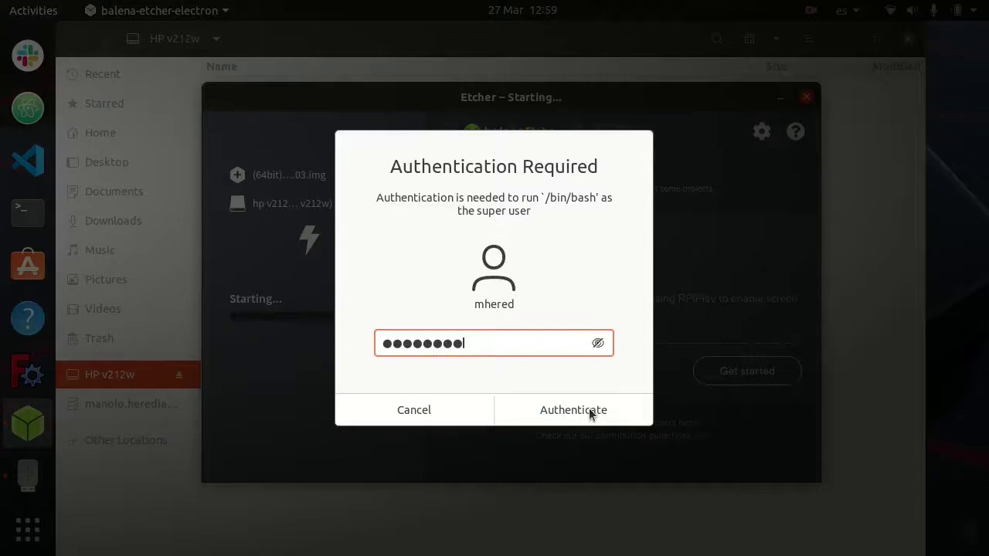
pyautogui.click(589, 409)
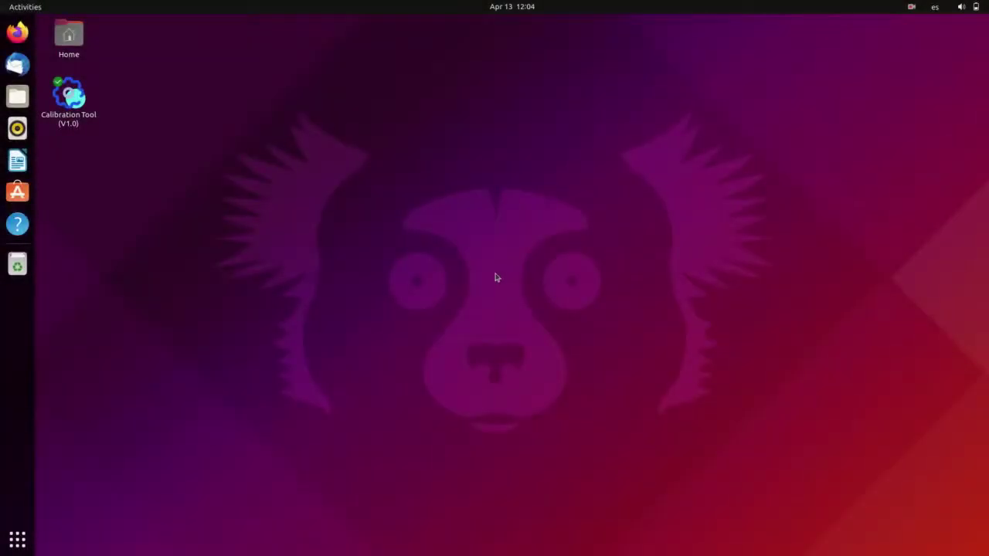
# - Open the top-right system menu showing Bluetooth on and battery at 41%
pyautogui.click(968, 10)
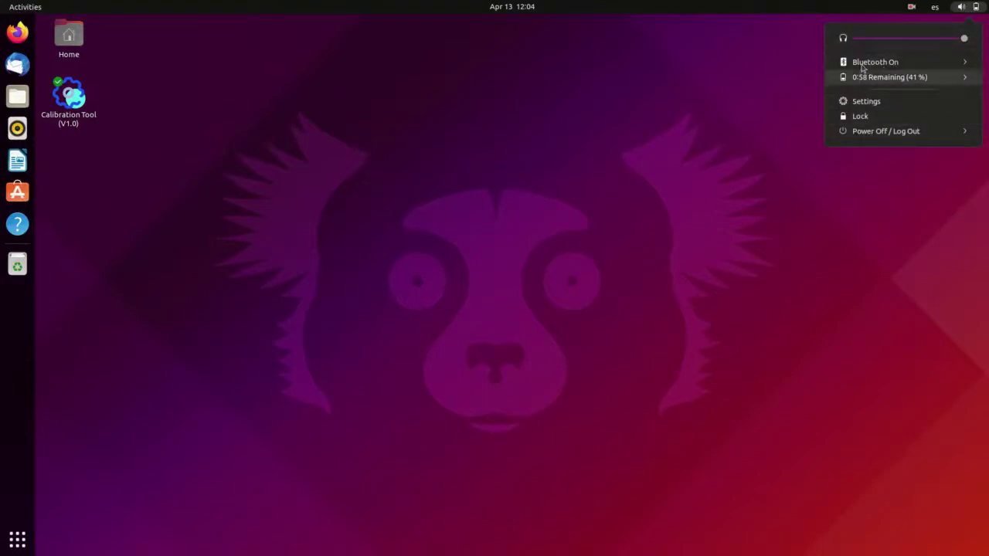
# - Open Settings to the Wi-Fi page, which reports No Wi-Fi Adapter Found
pyautogui.click(854, 100)
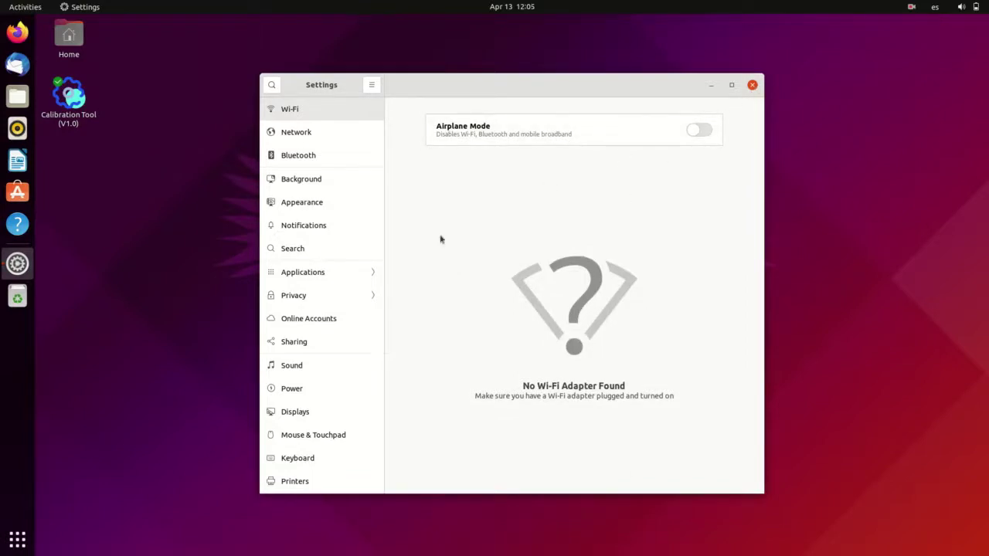
# - In a new terminal, open /boot/firmware/syscfg.txt with sudo nano
pyautogui.hotkey('ctrl', 'alt', 't')
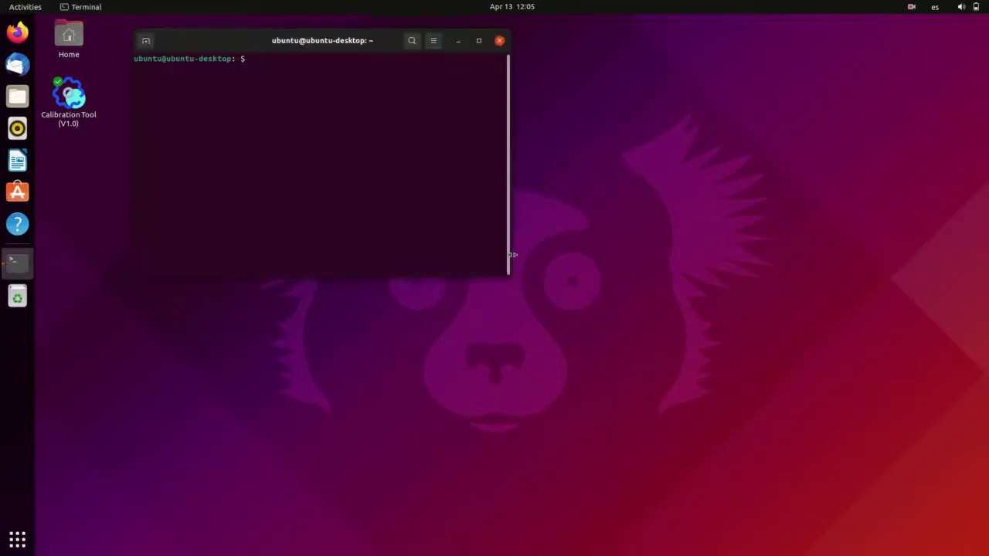
pyautogui.write('sudo nano /boo')
pyautogui.press('Tab')
pyautogui.write('f')
pyautogui.press('Tab')
pyautogui.write('s')
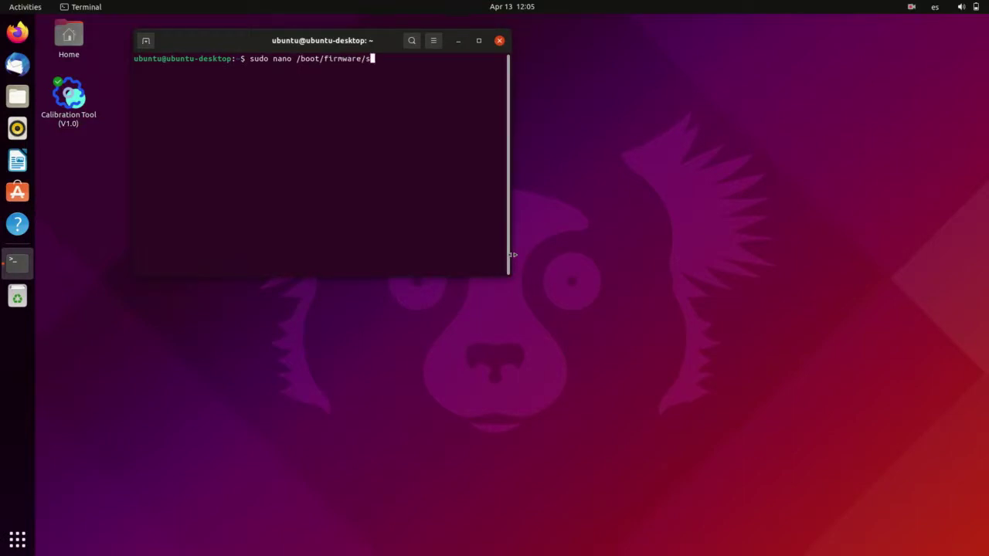
pyautogui.write('y')
pyautogui.press('Tab')
pyautogui.press('Return')
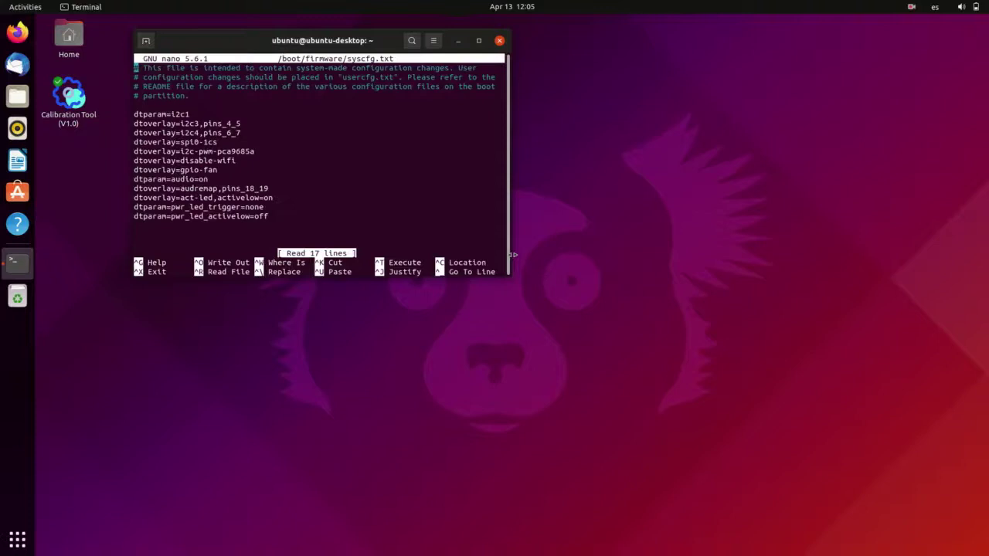
# - Comment out the dtoverlay=disable-wifi line with # and save the file
pyautogui.press('Down')
pyautogui.press('Down')
pyautogui.press('Down')
pyautogui.press('Down')
pyautogui.press('Down')
pyautogui.press('Down')
pyautogui.press('Down')
pyautogui.press('Down')
pyautogui.press('Down')
pyautogui.press('Down')
pyautogui.write('#')
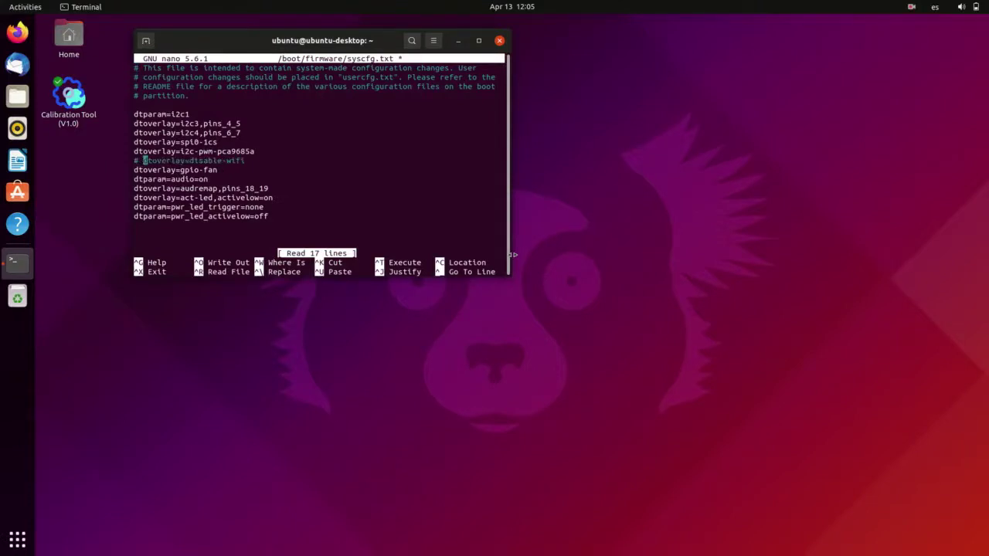
pyautogui.hotkey('ctrl', 'x')
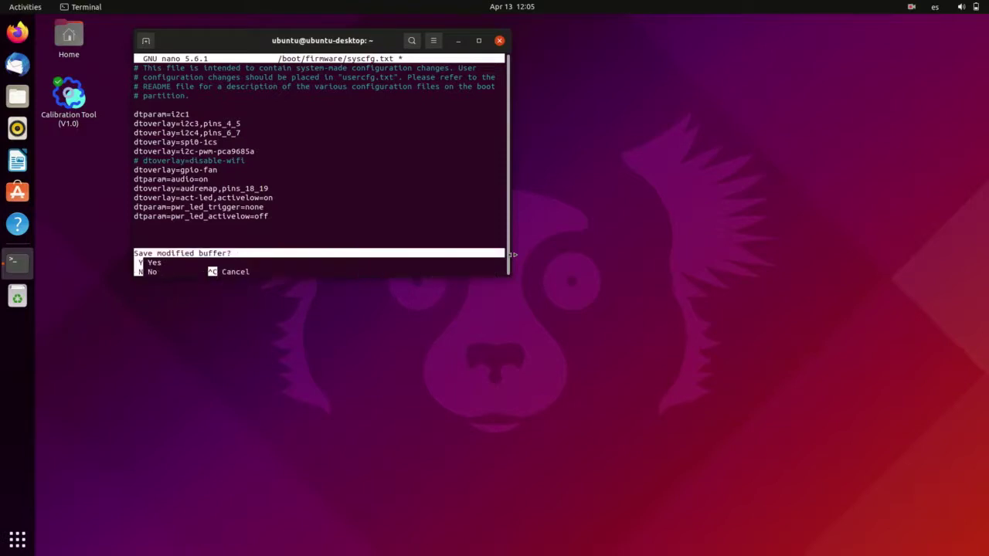
pyautogui.press('y')
pyautogui.press('Return')
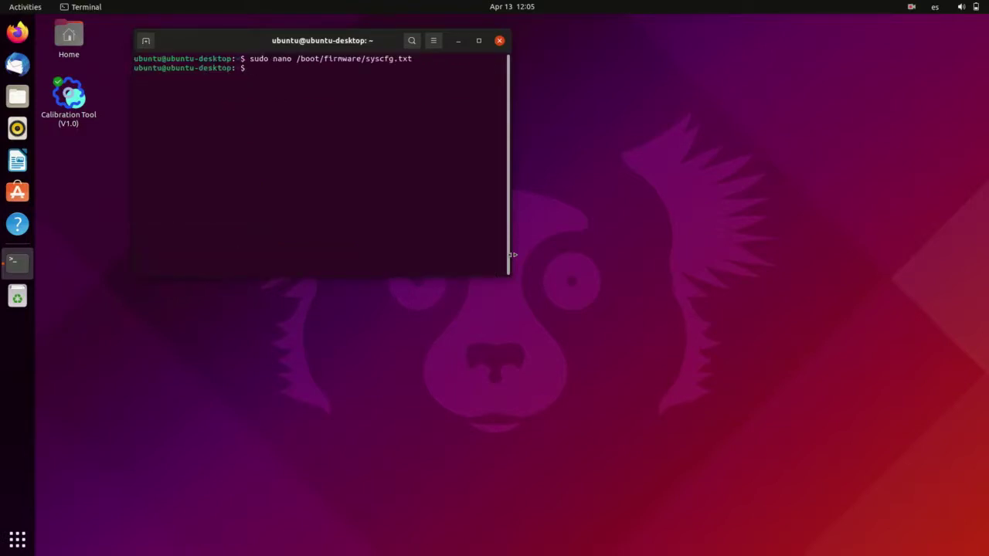
# - Restart Ubuntu from the system menu's Power Off / Log Out options
pyautogui.click(975, 8)
pyautogui.click(888, 130)
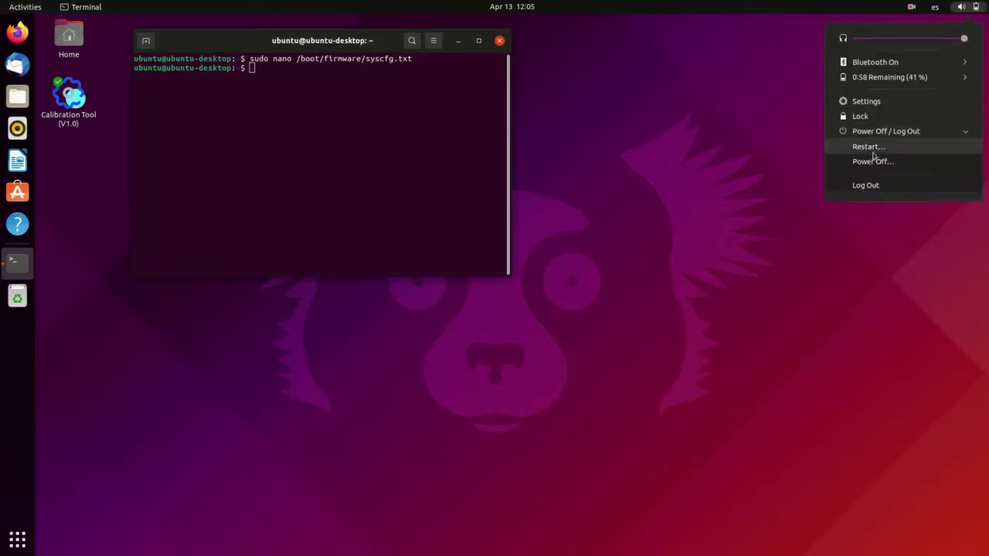
pyautogui.press('Escape')
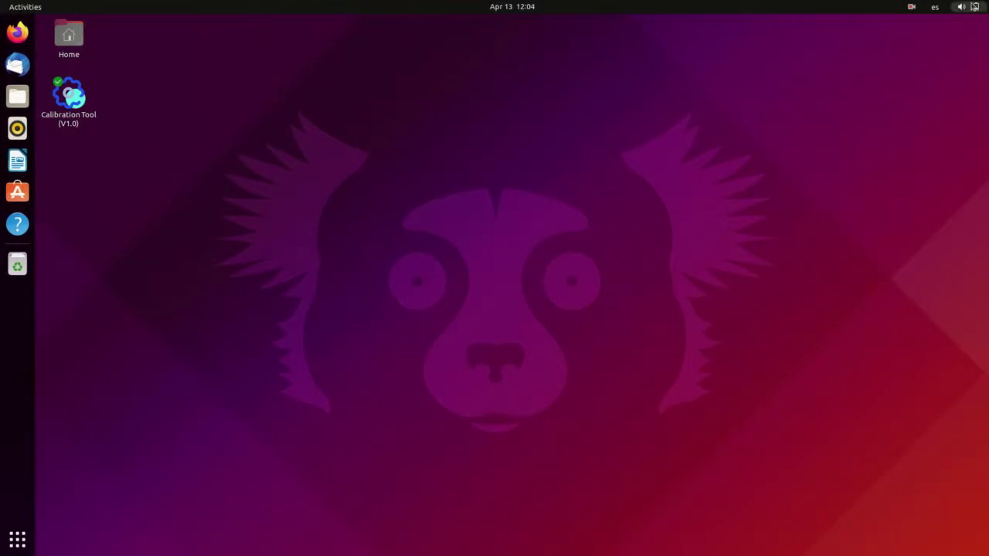
# - Join vodafoneA330_5G with its network password via Wi-Fi Settings, then close Settings
pyautogui.click(963, 7)
pyautogui.click(885, 63)
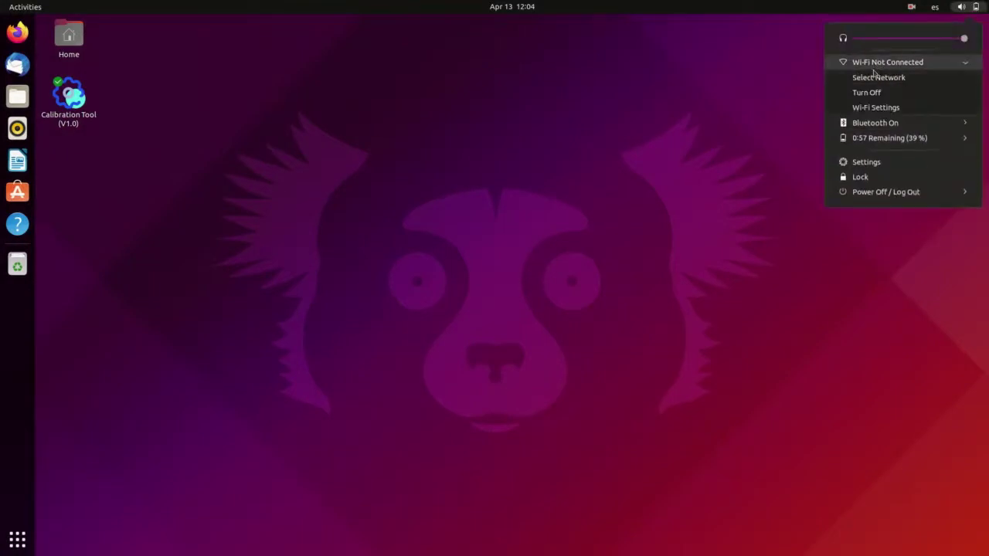
pyautogui.click(871, 107)
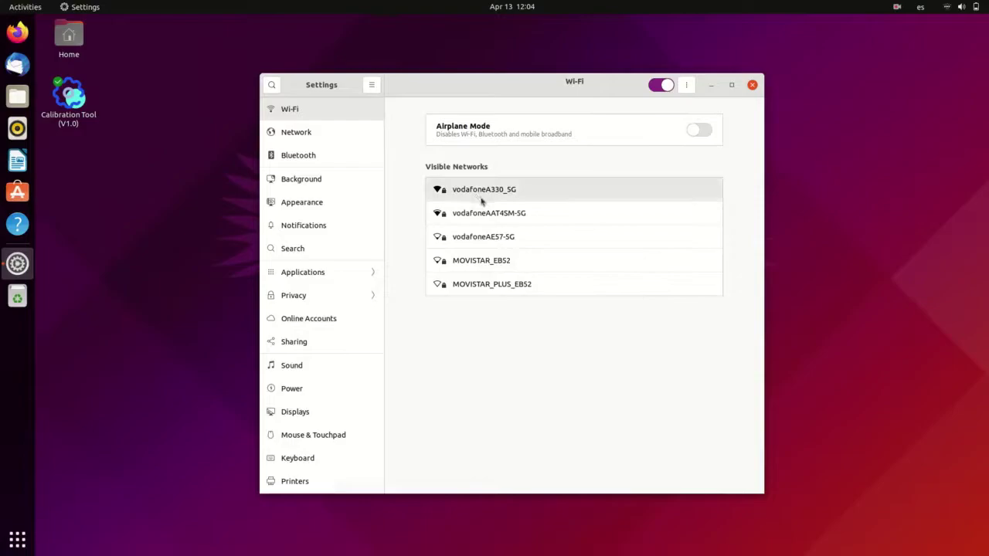
pyautogui.click(478, 190)
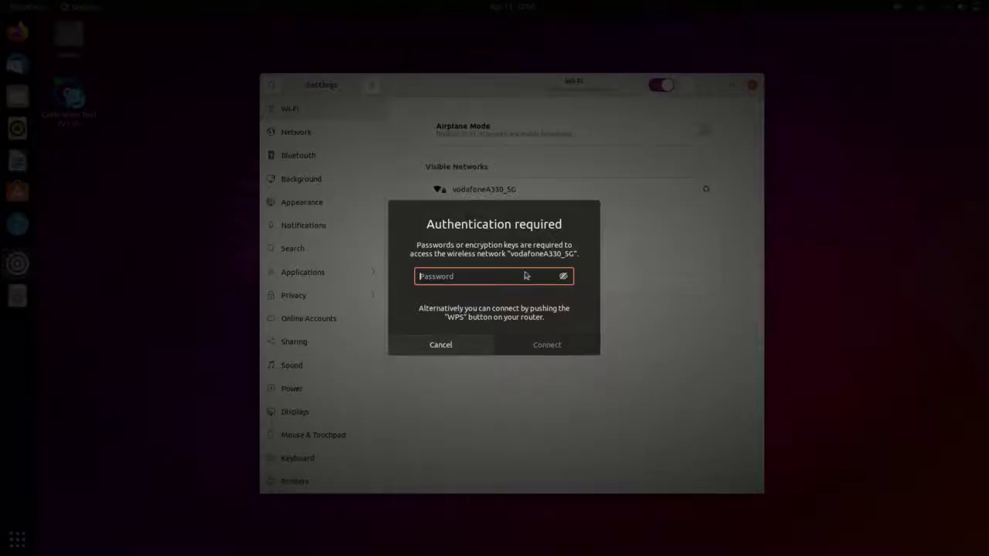
pyautogui.write('***')
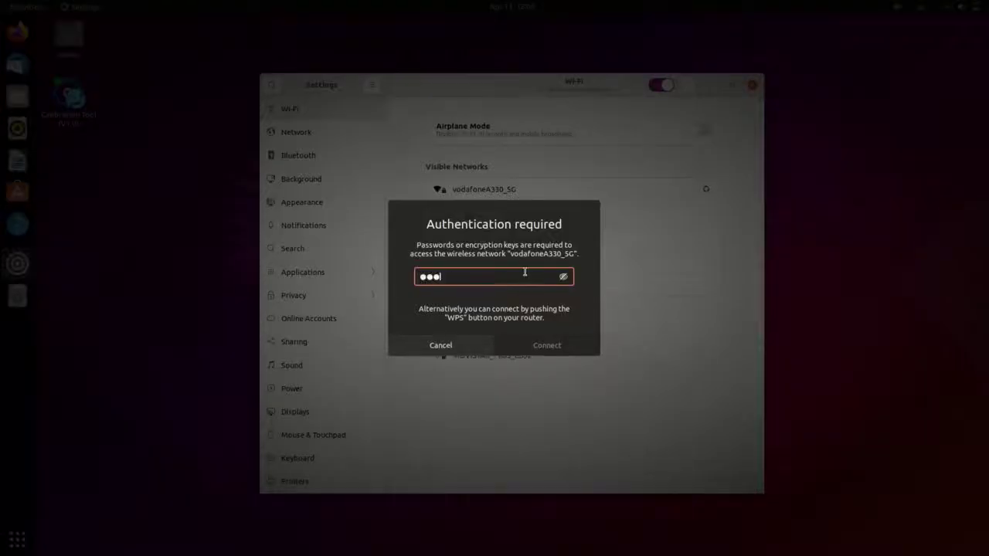
pyautogui.write('*****')
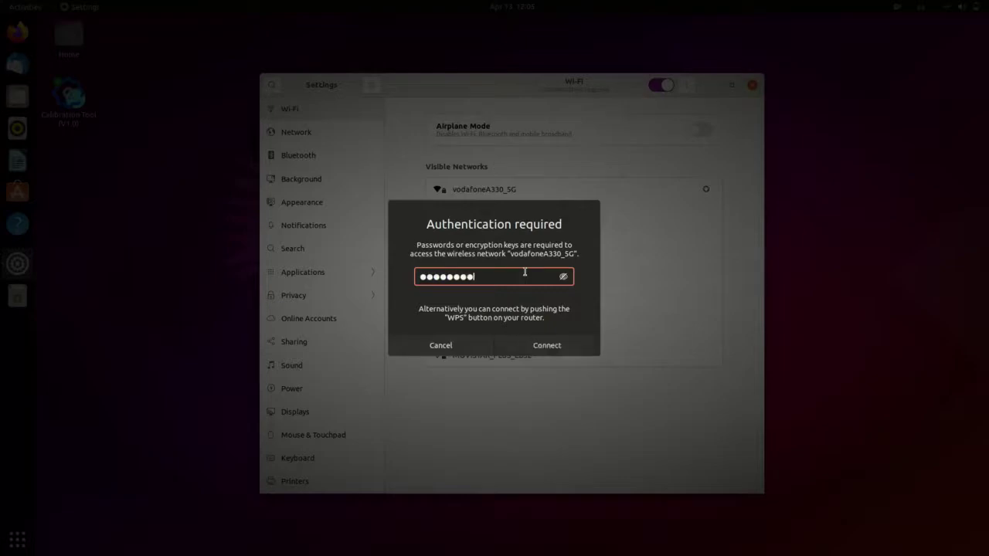
pyautogui.write('******')
pyautogui.press('Return')
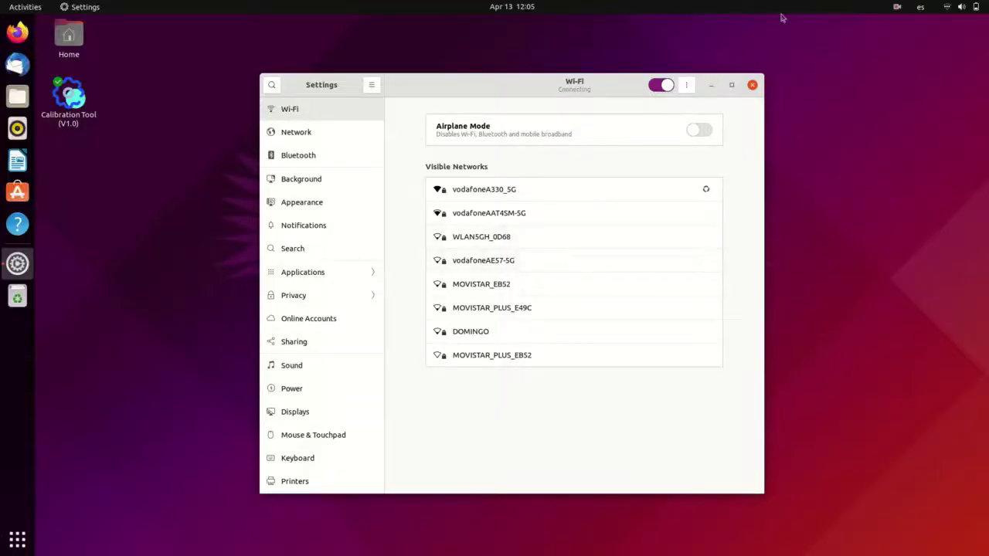
pyautogui.click(752, 86)
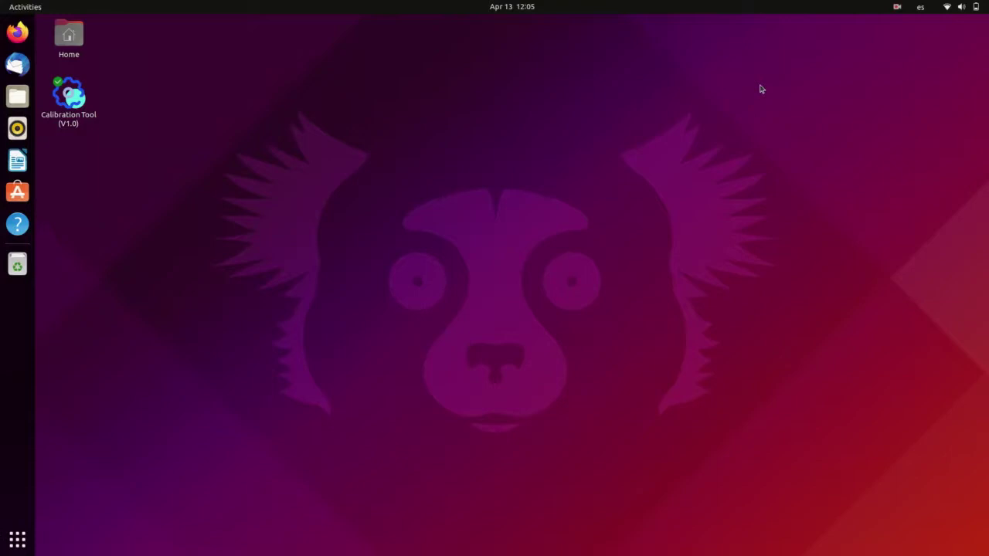
# - Run ip a in a new terminal and highlight the wlan0 address 192.168.0.31
pyautogui.hotkey('ctrl', 'alt', 't')
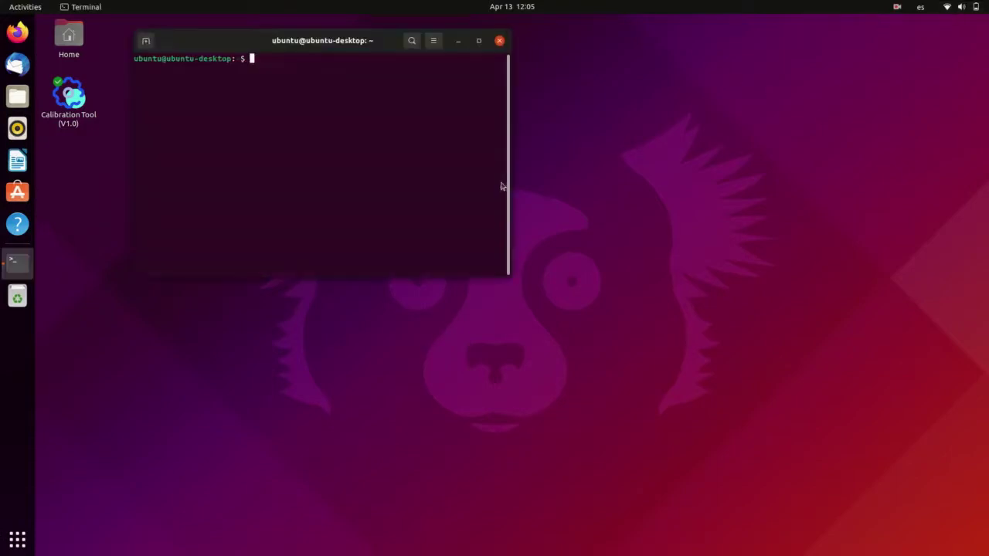
pyautogui.write('ip a')
pyautogui.press('Return')
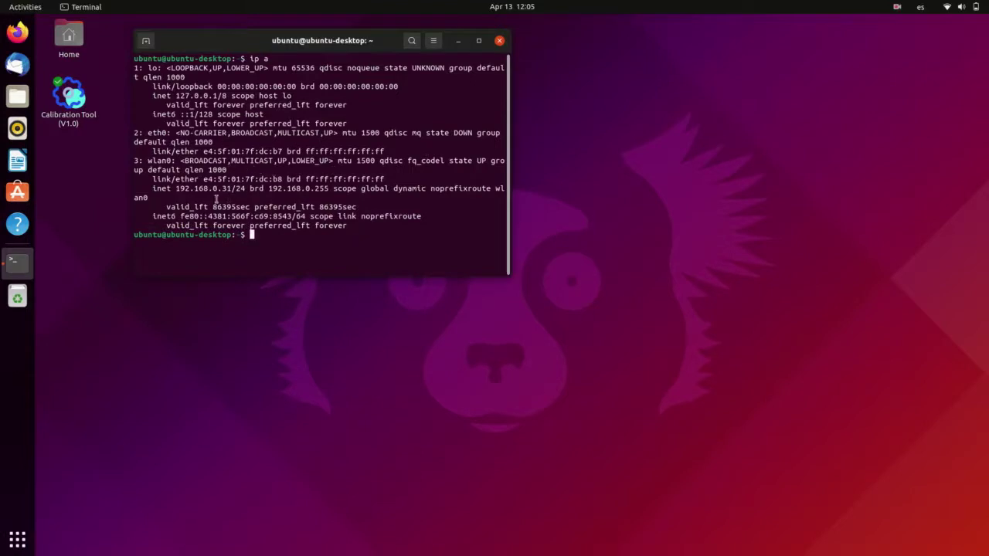
pyautogui.moveTo(175, 188); pyautogui.dragTo(226, 190)
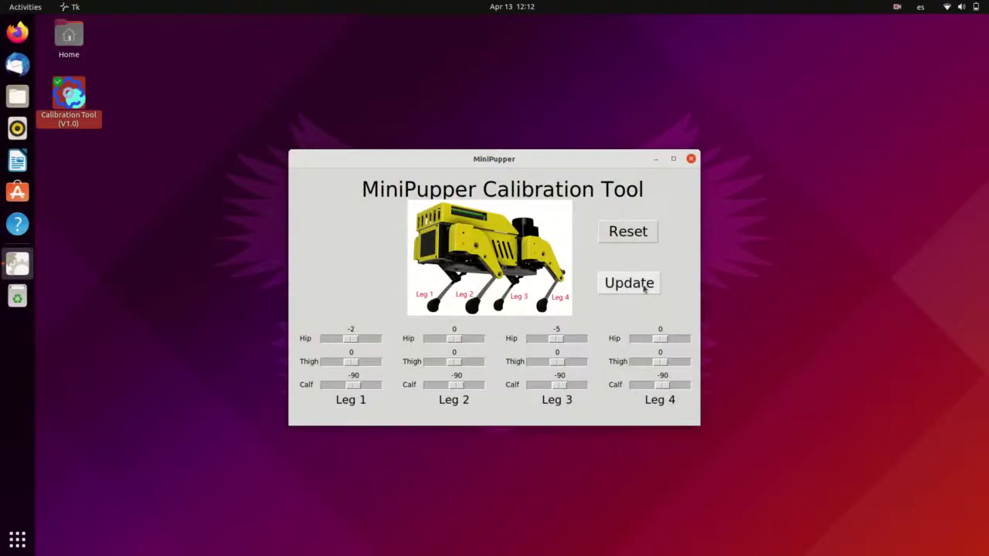
# - Save the current leg angles to the angle matrix, confirm, and exit the Calibration Tool
pyautogui.click(645, 287)
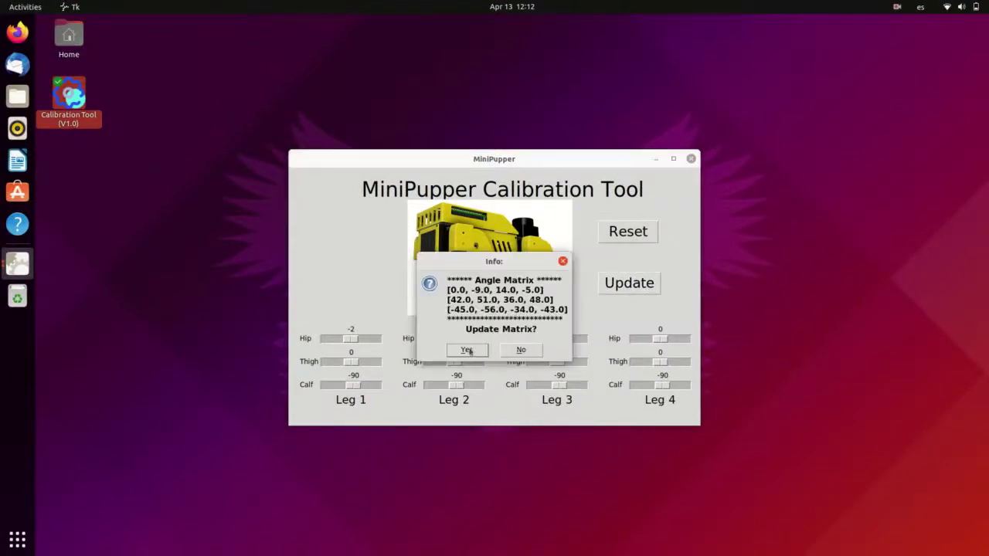
pyautogui.click(468, 350)
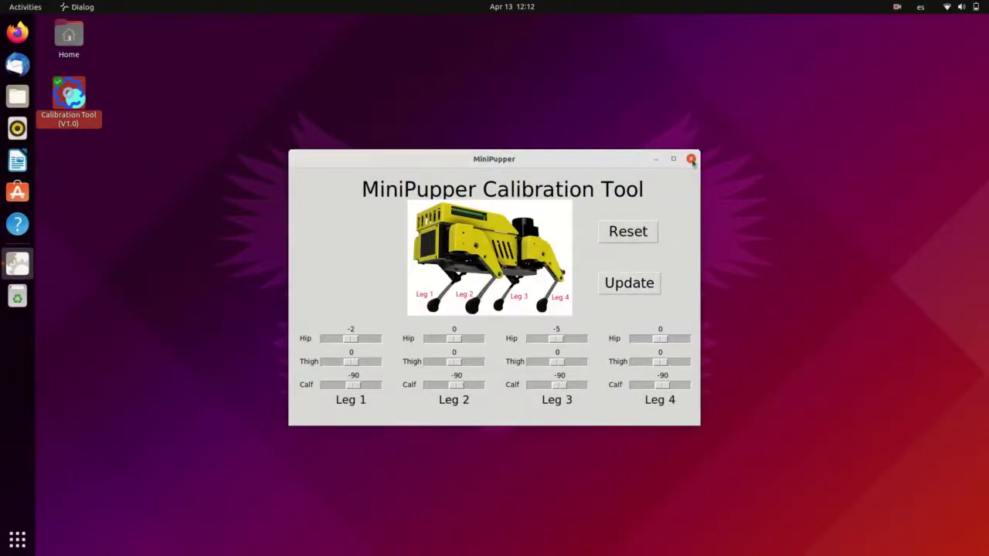
pyautogui.click(691, 160)
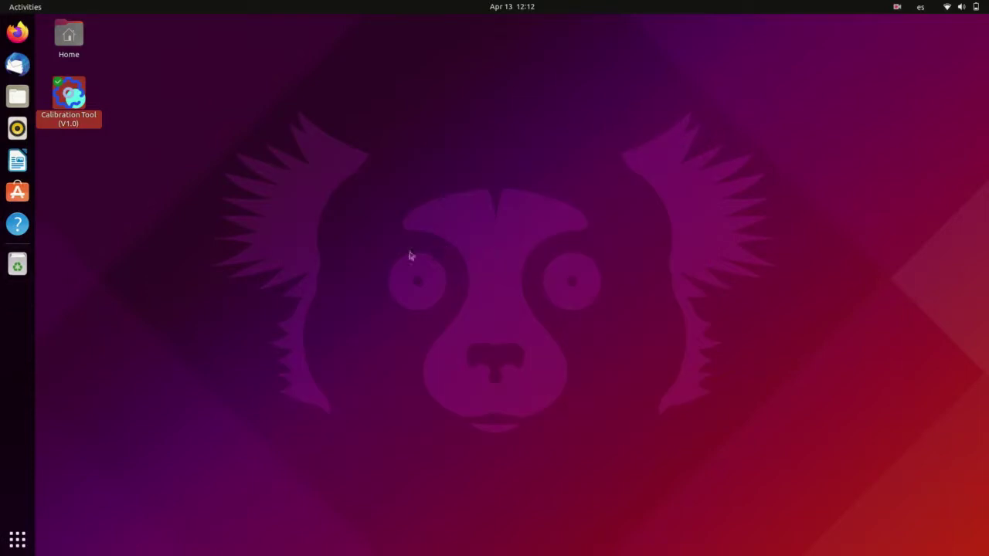
pyautogui.click(983, 6)
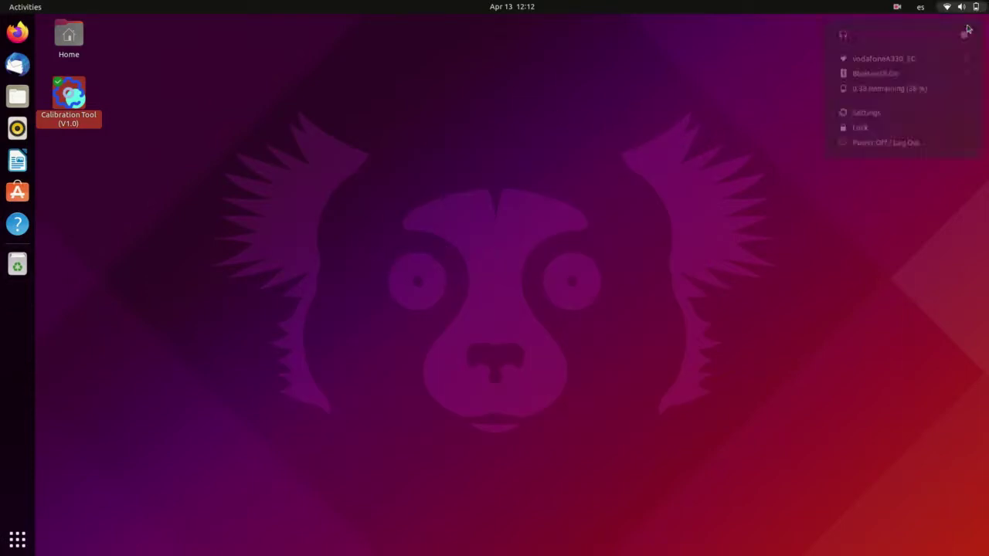
pyautogui.click(883, 146)
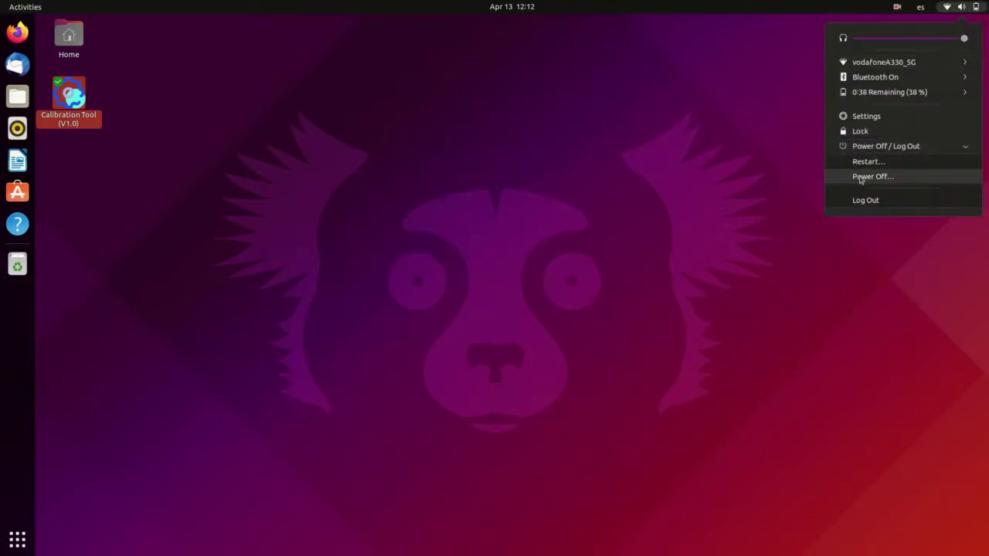
pyautogui.click(765, 185)
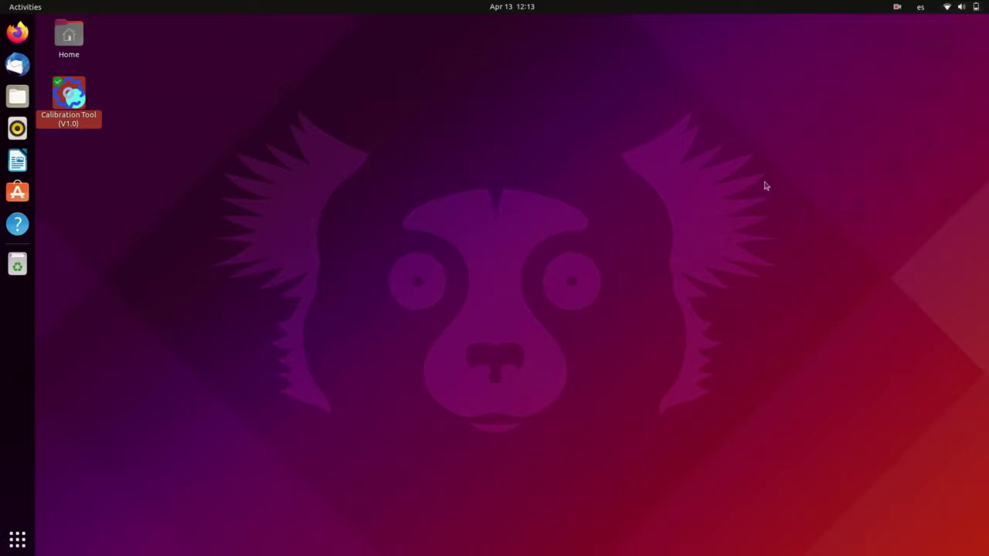